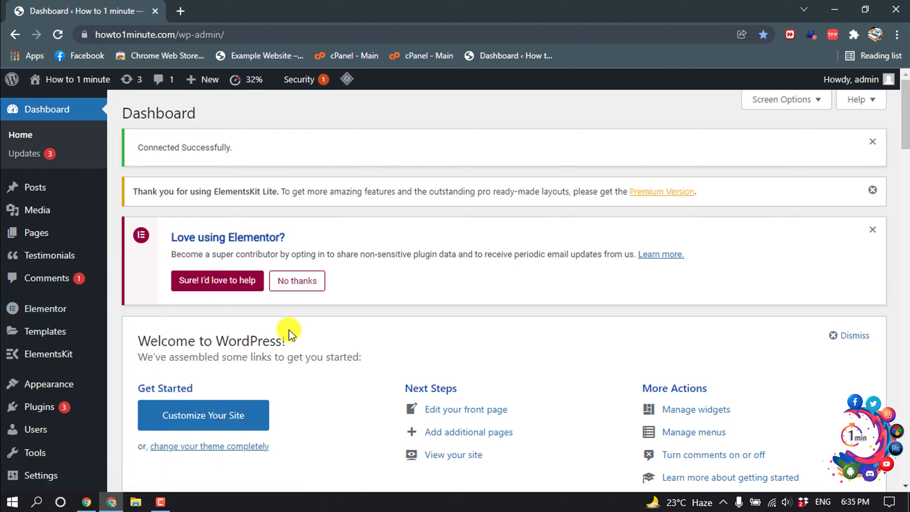
Go to All Pages and view the live Video BG page
mouse_move(36, 233)
click(52, 235)
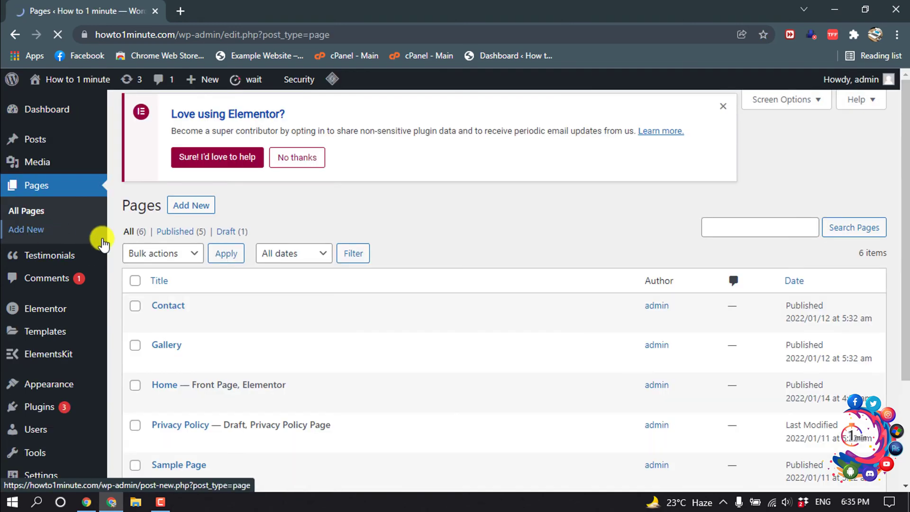
scroll(299, 277, down, 1)
scroll(299, 278, down, 2)
scroll(178, 369, down, 1)
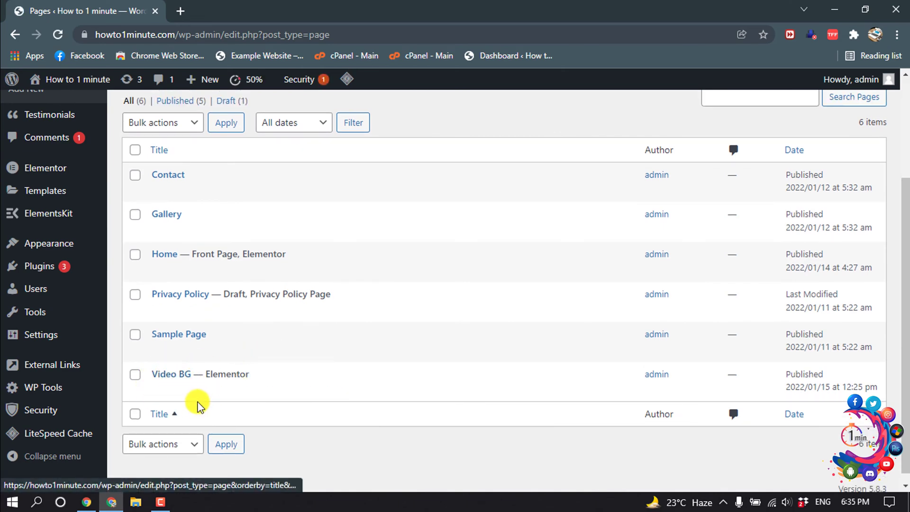
click(254, 391)
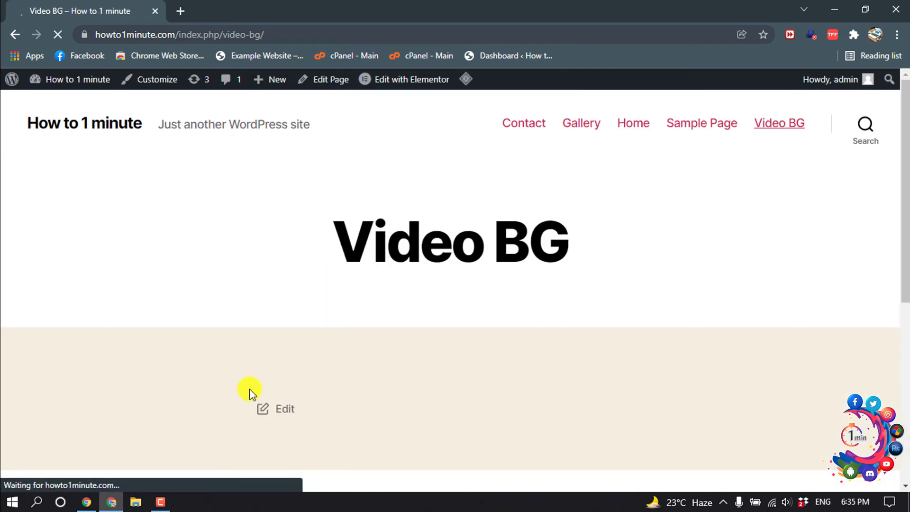
scroll(249, 392, down, 3)
scroll(391, 259, up, 2)
scroll(392, 259, up, 2)
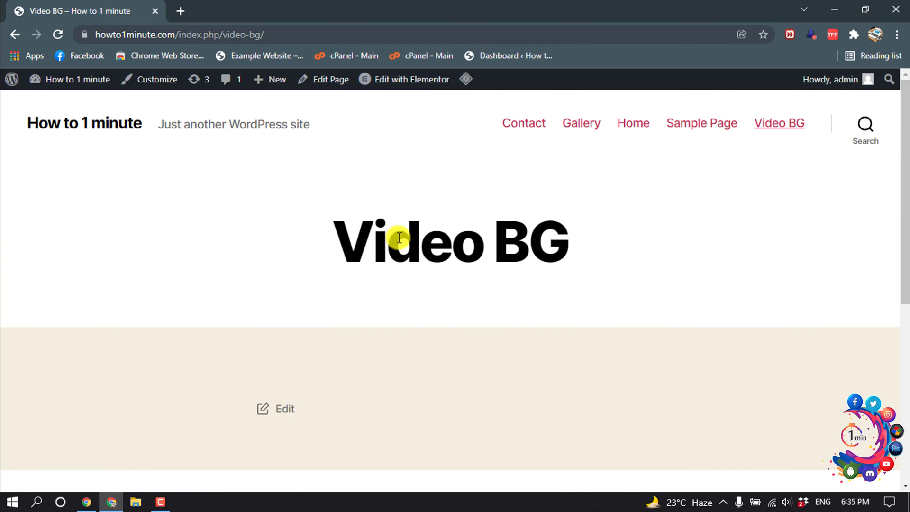
mouse_move(407, 79)
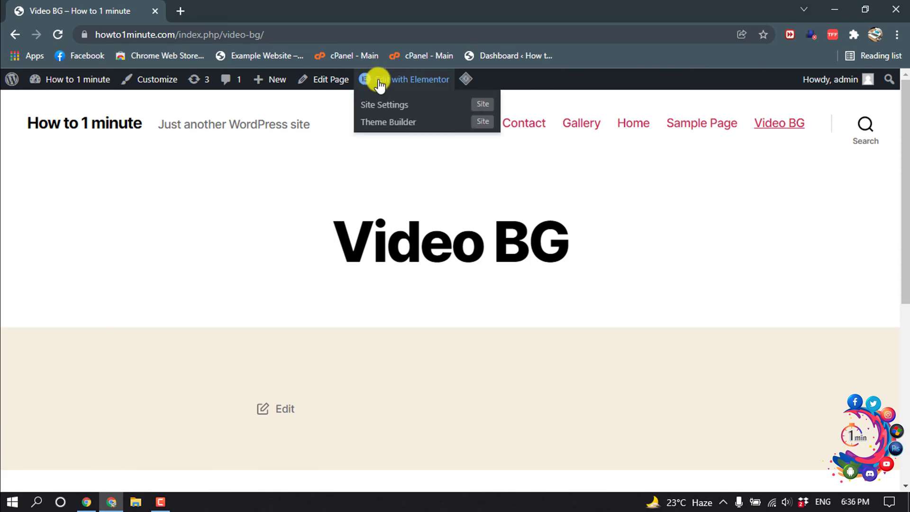
Edit Video BG with Elementor and set its Page Layout to Elementor Full Width
click(419, 79)
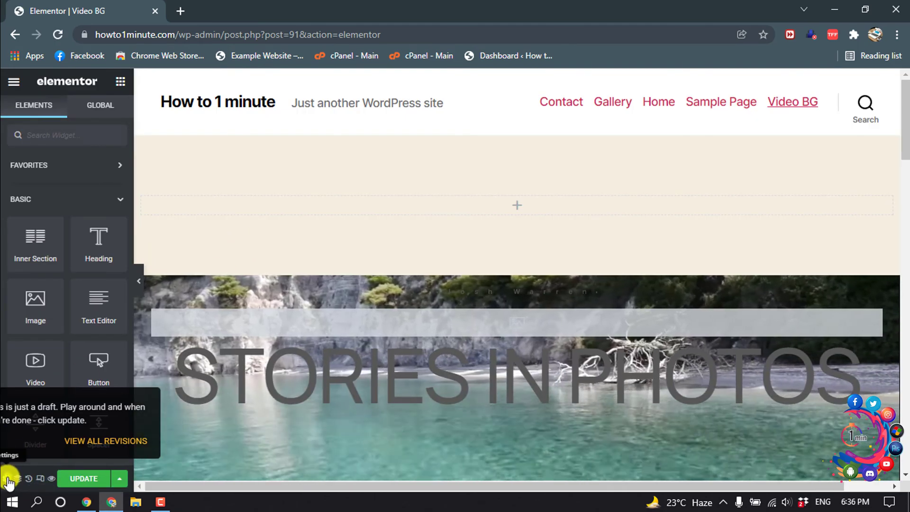
click(8, 479)
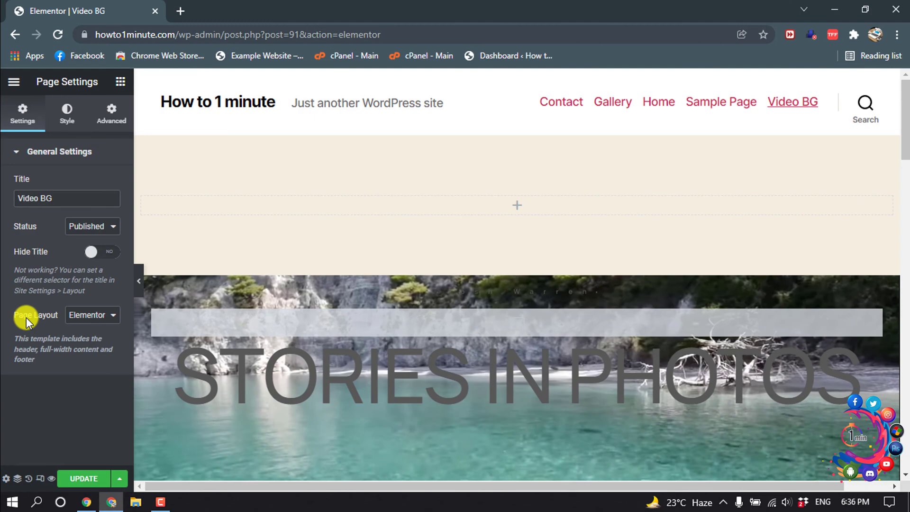
click(91, 315)
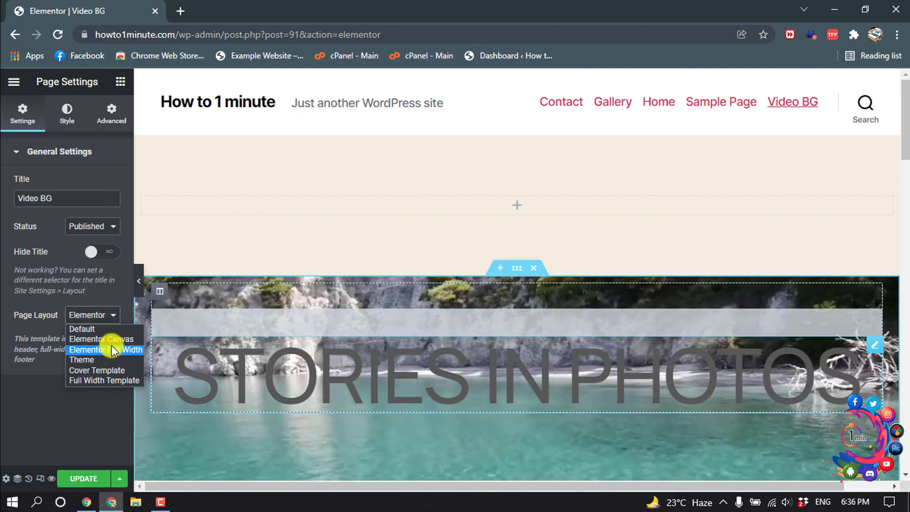
click(114, 346)
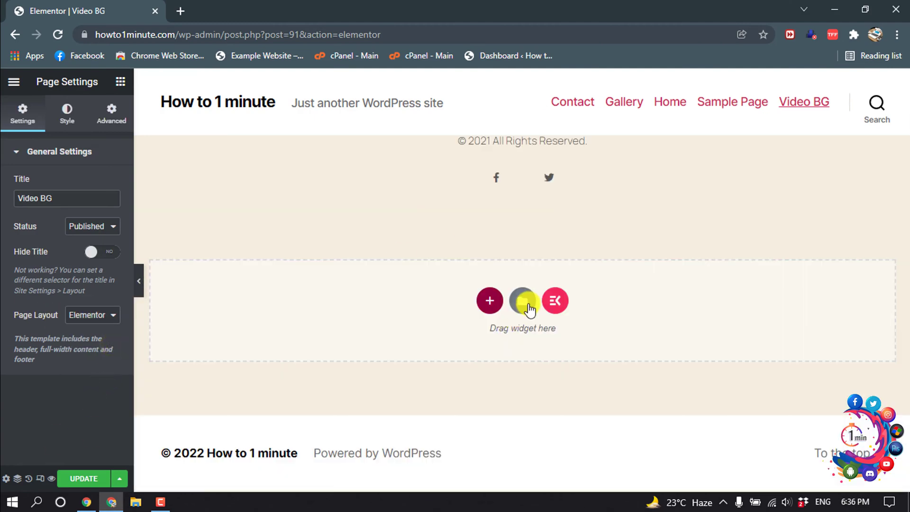
Insert the Stories in Photos page template from the library, declining its document settings
click(523, 302)
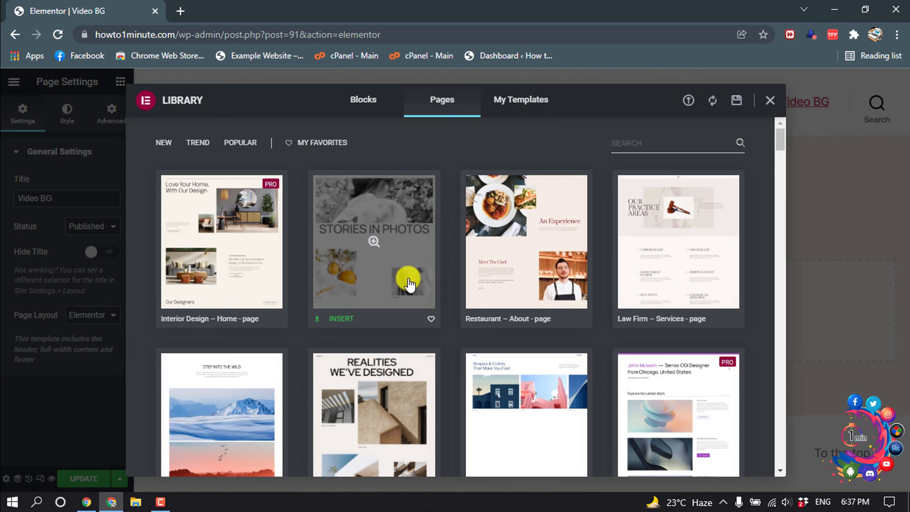
click(334, 321)
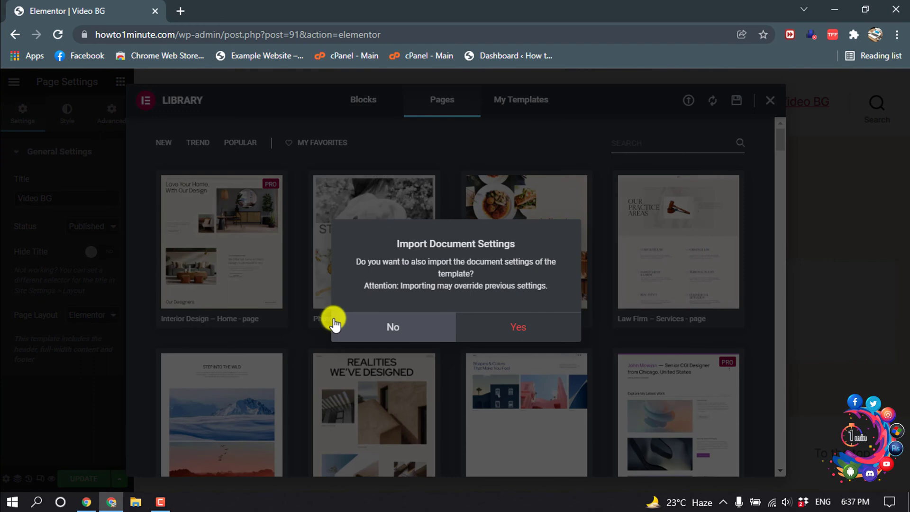
click(389, 329)
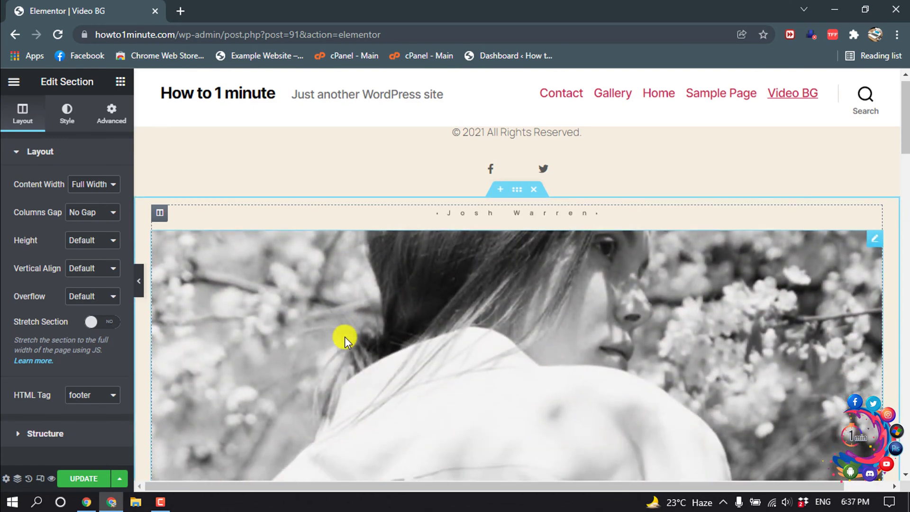
scroll(345, 337, down, 3)
scroll(345, 336, down, 5)
scroll(345, 336, down, 5)
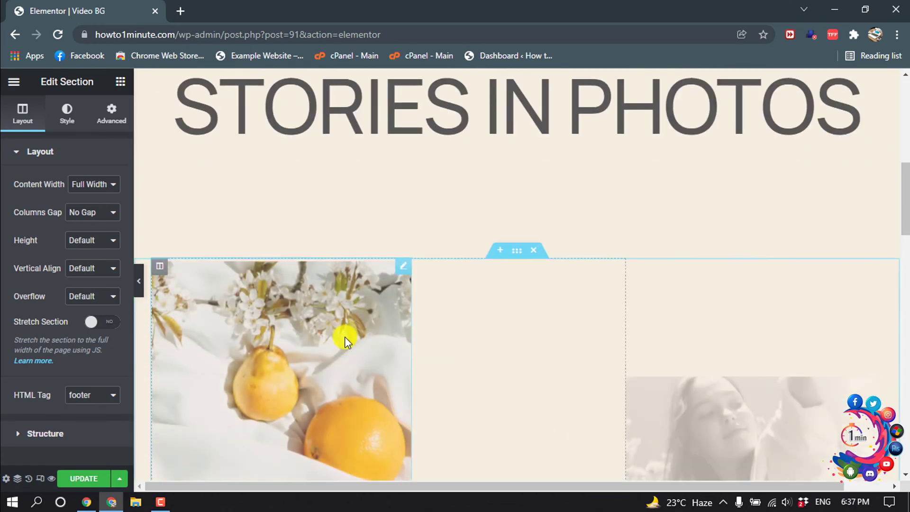
scroll(345, 336, down, 5)
scroll(345, 337, down, 5)
scroll(345, 337, up, 5)
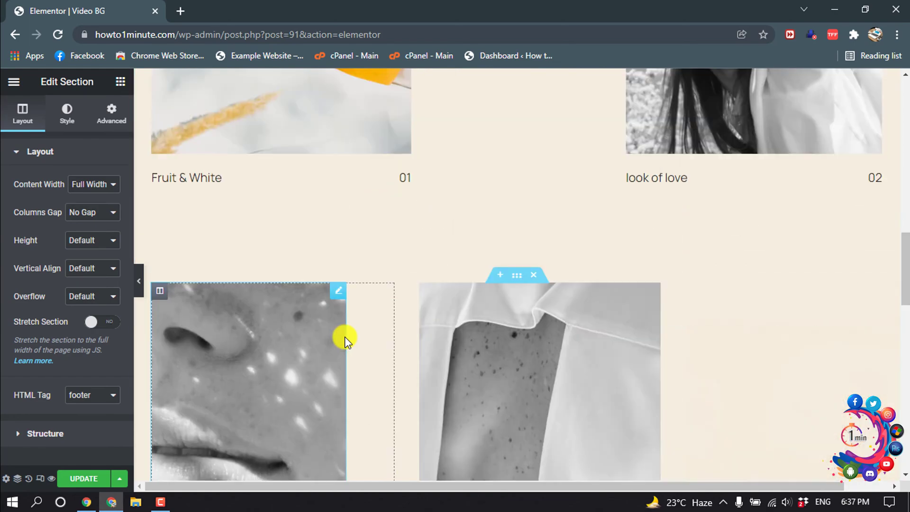
scroll(345, 336, up, 5)
scroll(344, 336, up, 5)
scroll(344, 336, up, 3)
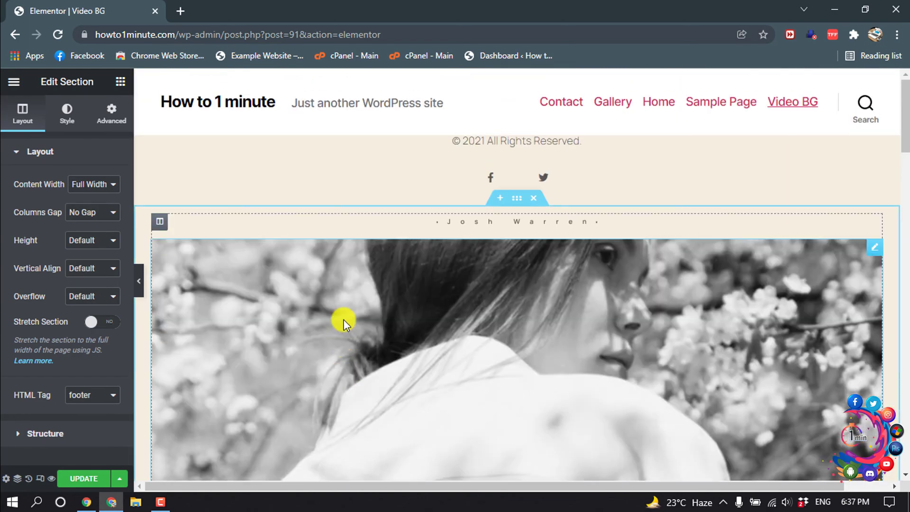
mouse_move(516, 169)
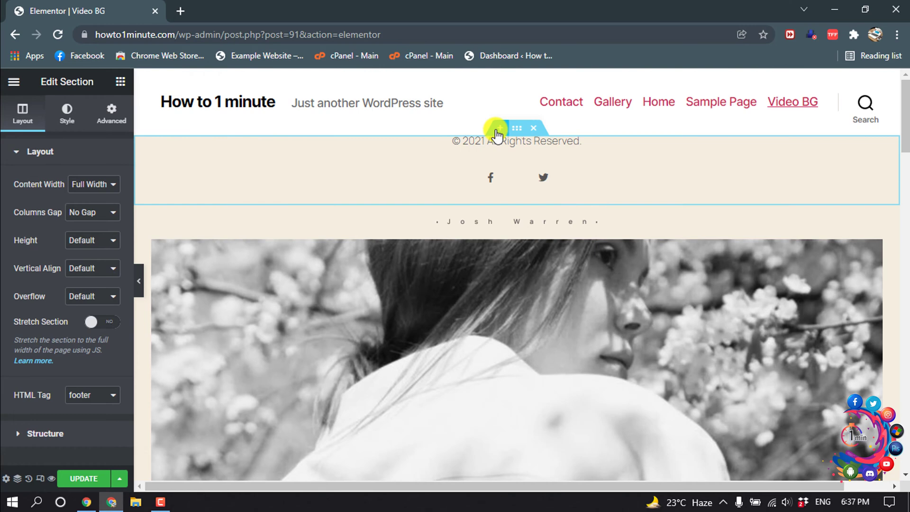
Add a new single-column section at the top with a Heading widget
click(500, 128)
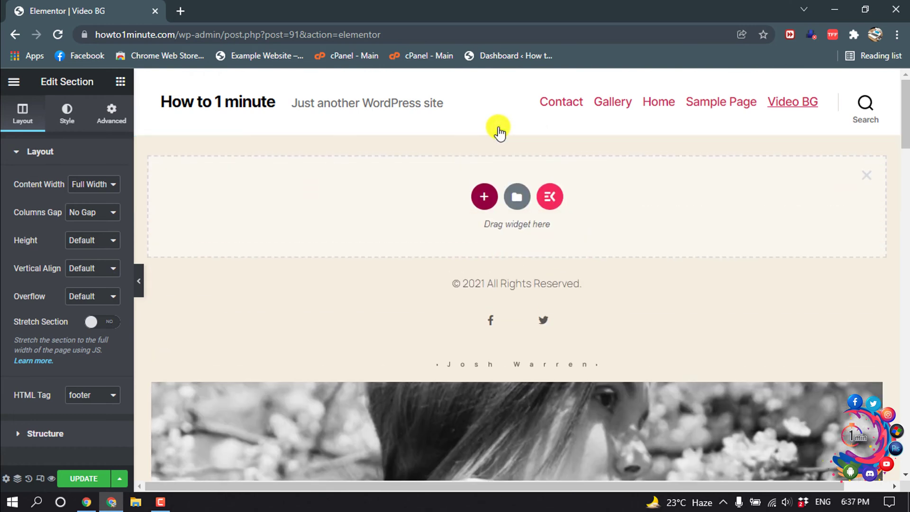
click(484, 197)
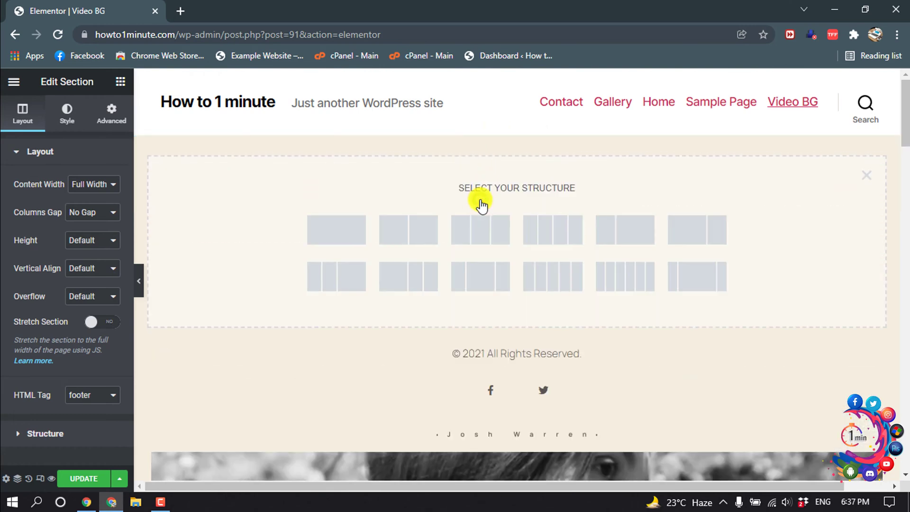
click(328, 234)
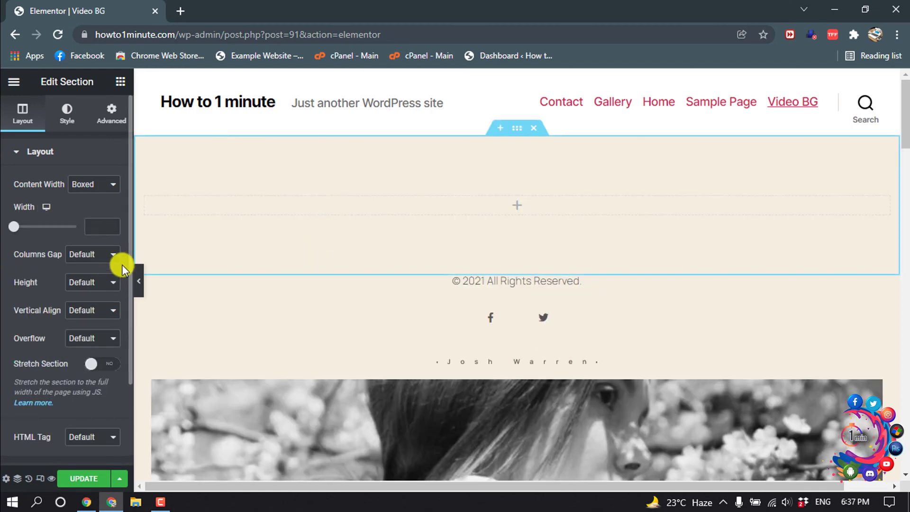
click(518, 209)
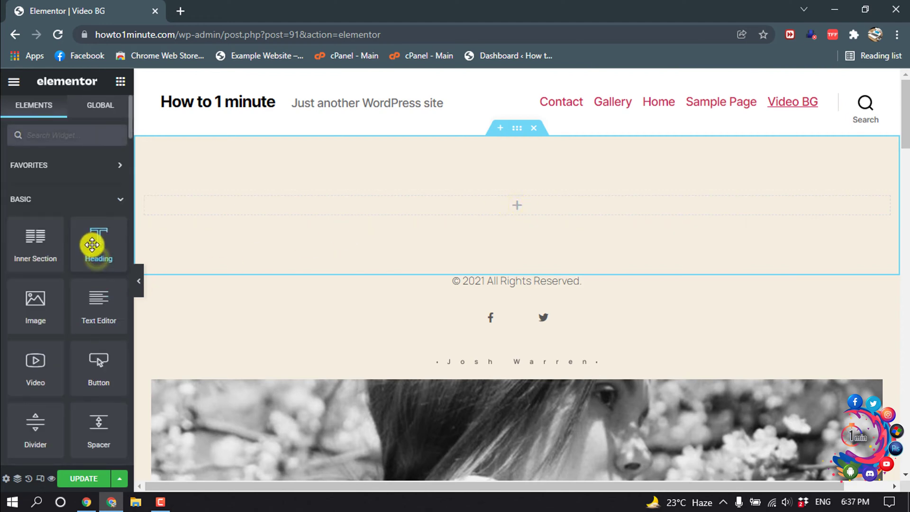
drag(93, 246, 497, 205)
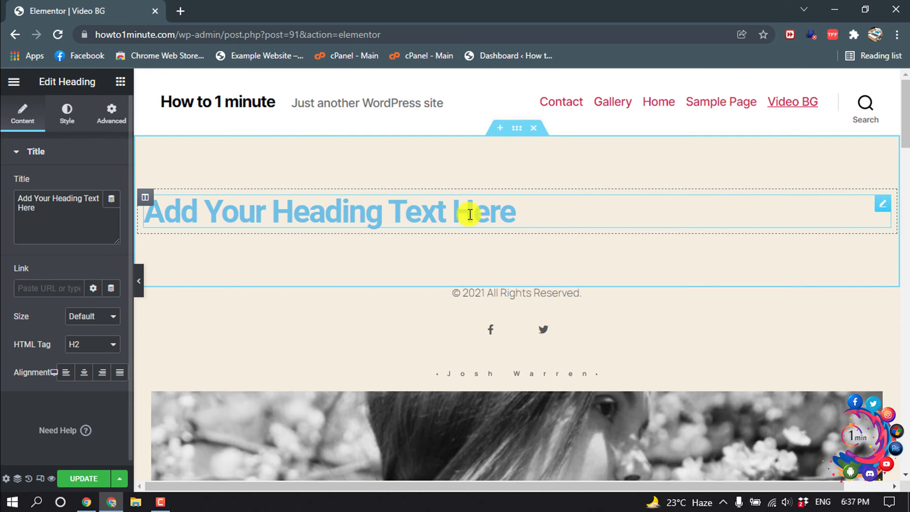
Set the heading text to 'How to 1 Minute', keeping it light blue after trying black
triple_click(469, 213)
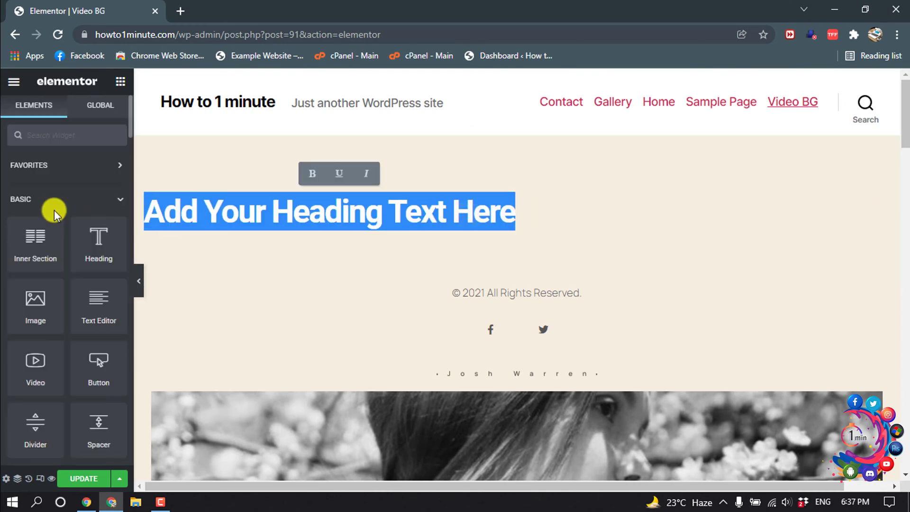
text(H)
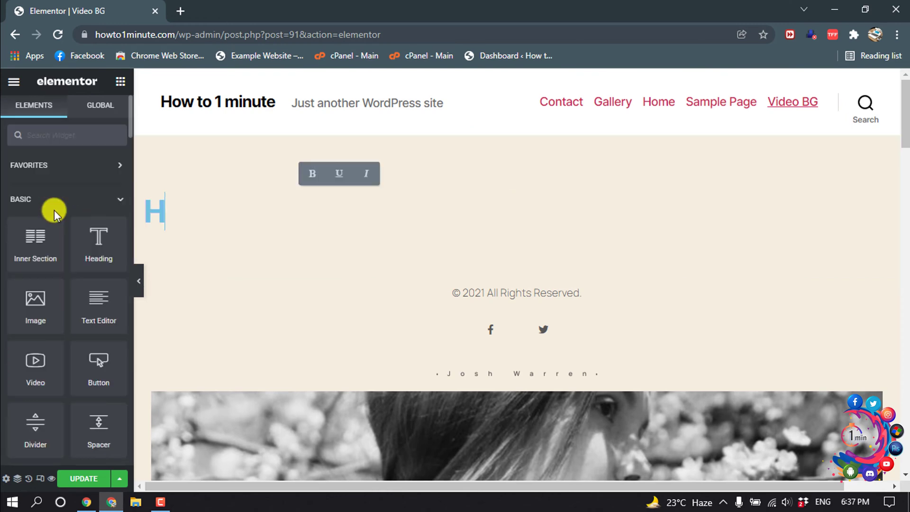
text(ow to 1 Min)
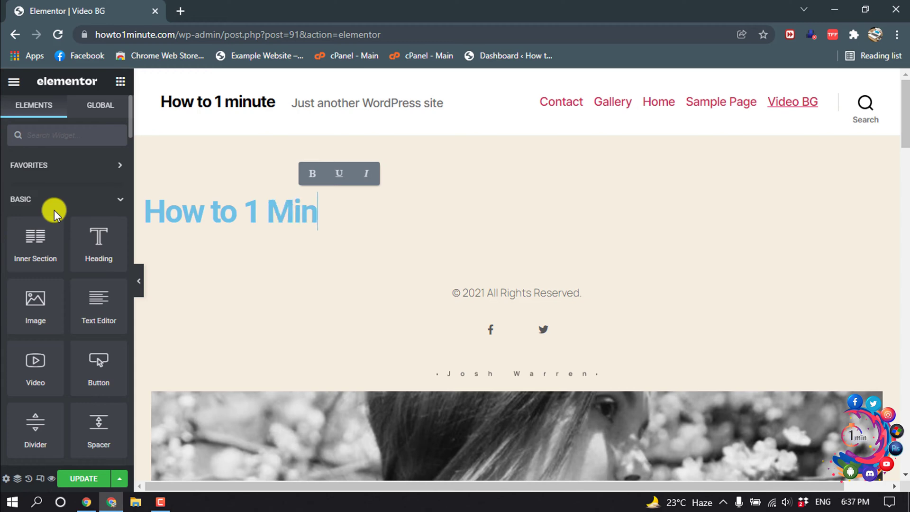
text(ute)
drag(146, 211, 435, 199)
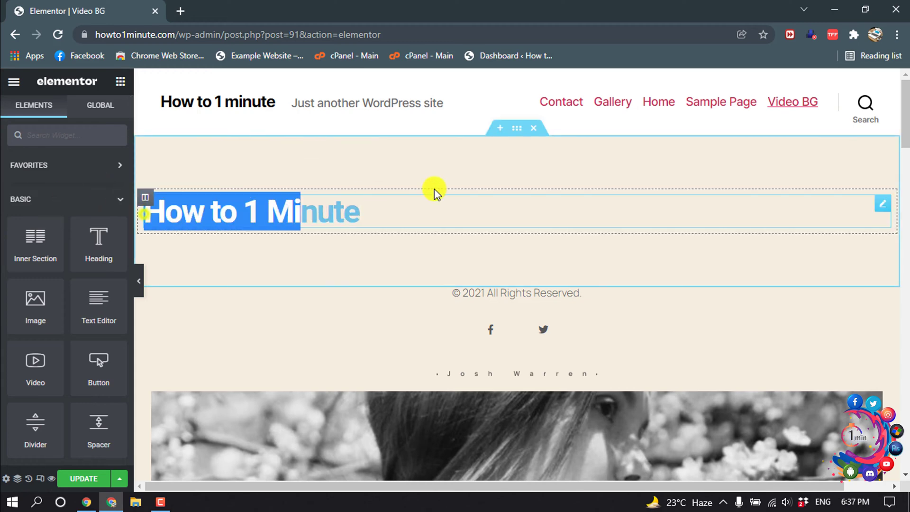
click(171, 211)
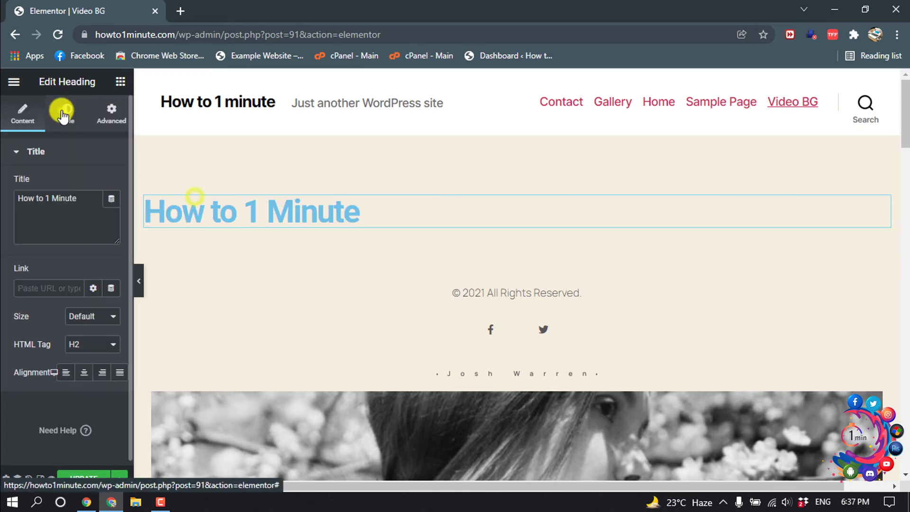
click(66, 114)
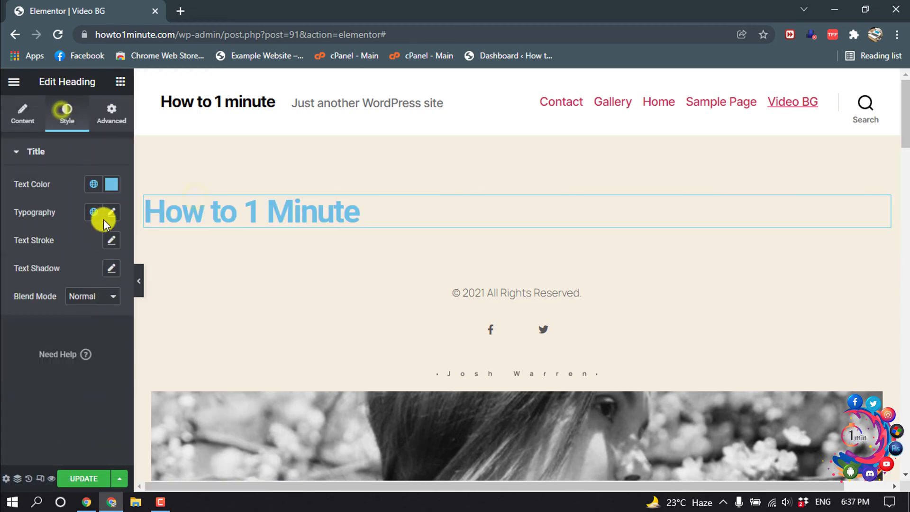
click(110, 185)
click(192, 343)
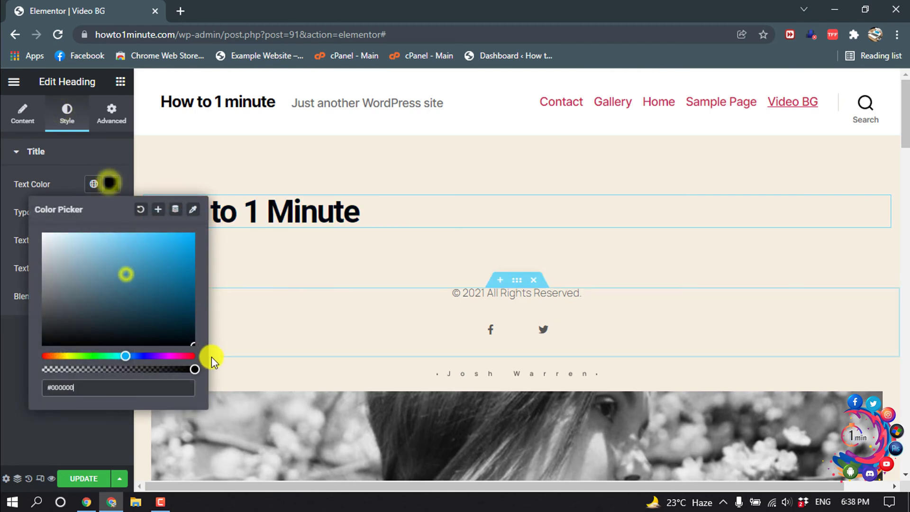
click(284, 220)
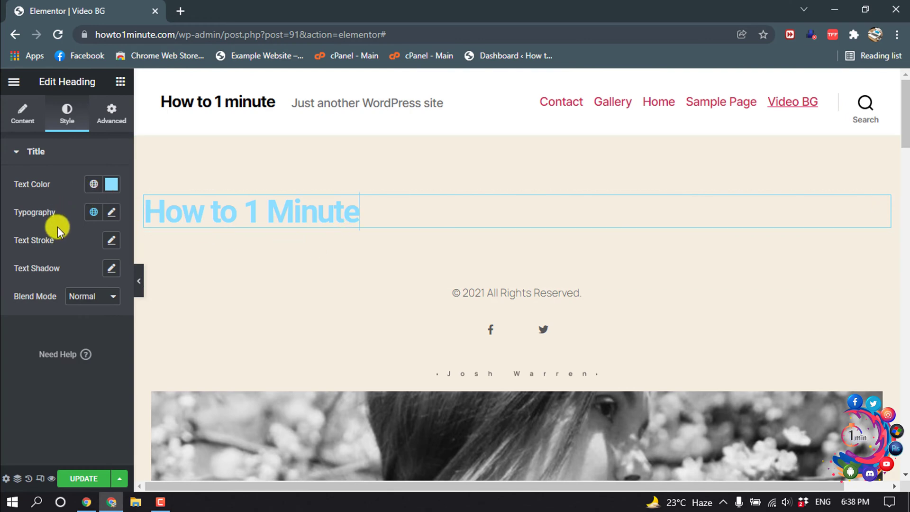
click(514, 129)
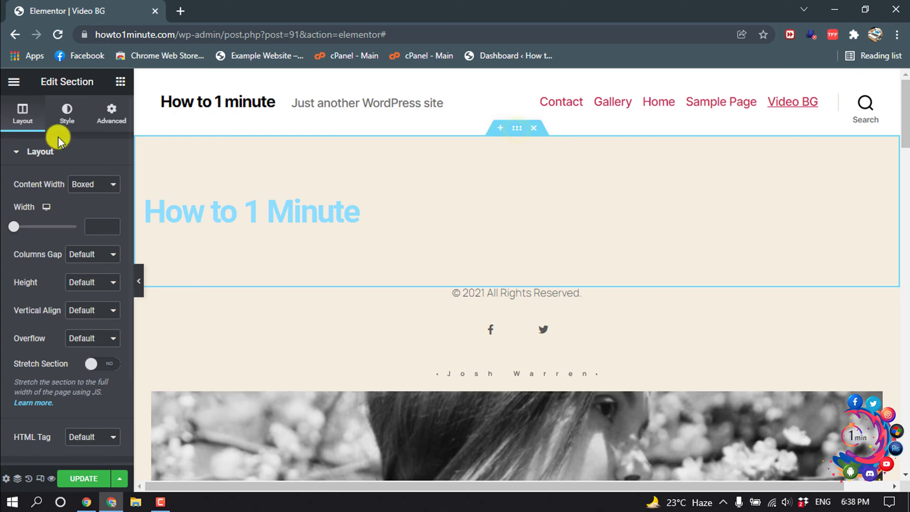
Switch the section background to video and paste the YouTube link as its source
click(67, 114)
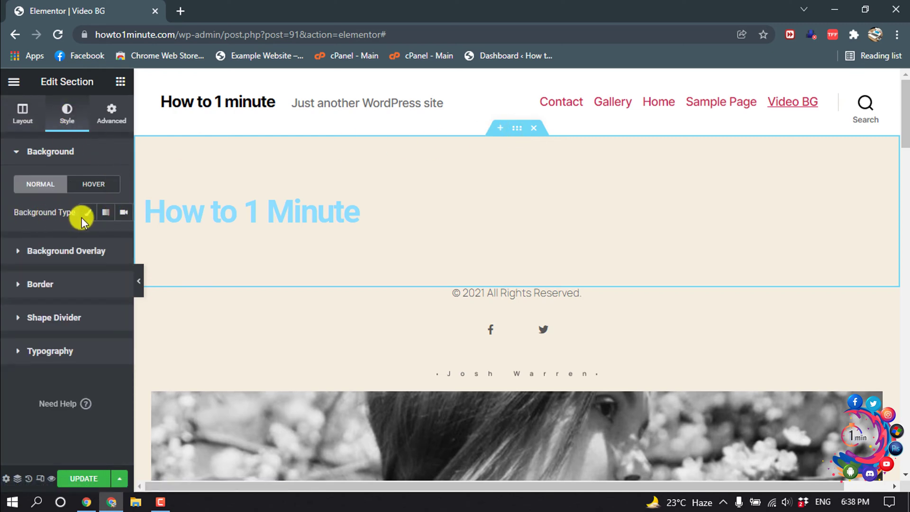
click(123, 213)
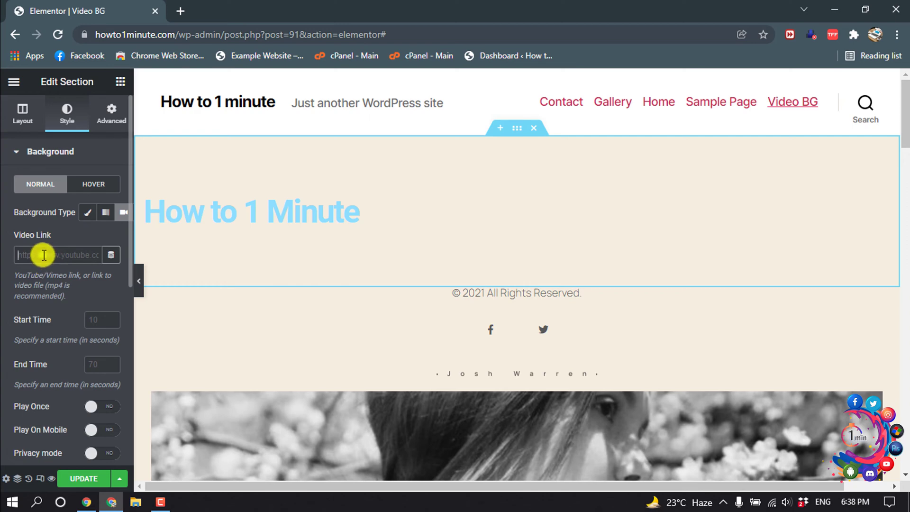
right_click(43, 255)
click(28, 258)
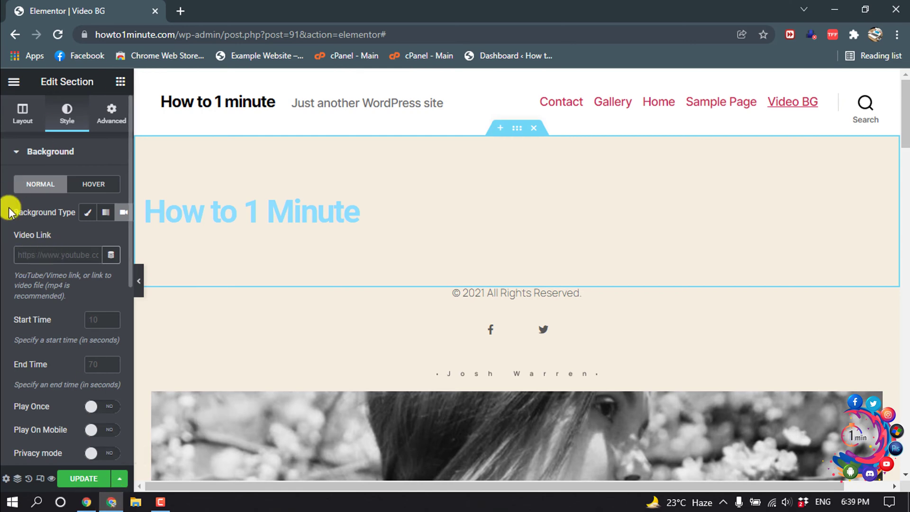
right_click(45, 257)
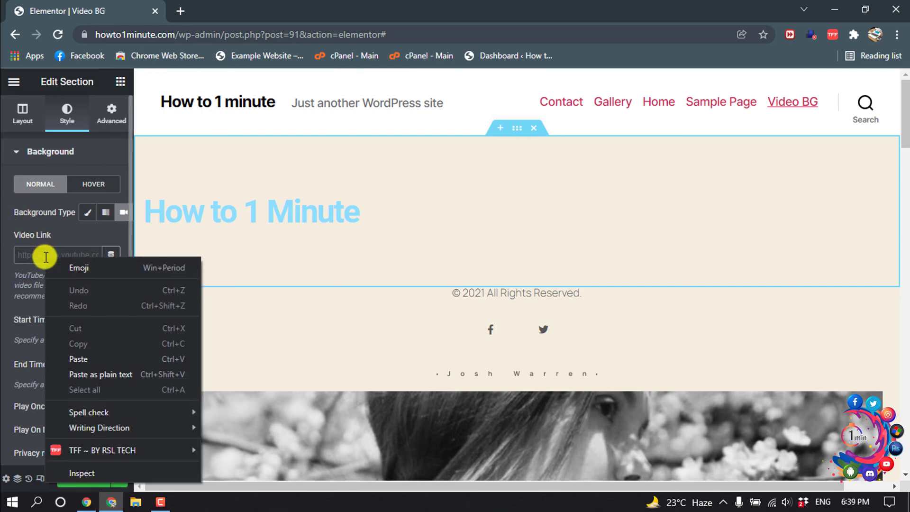
click(79, 359)
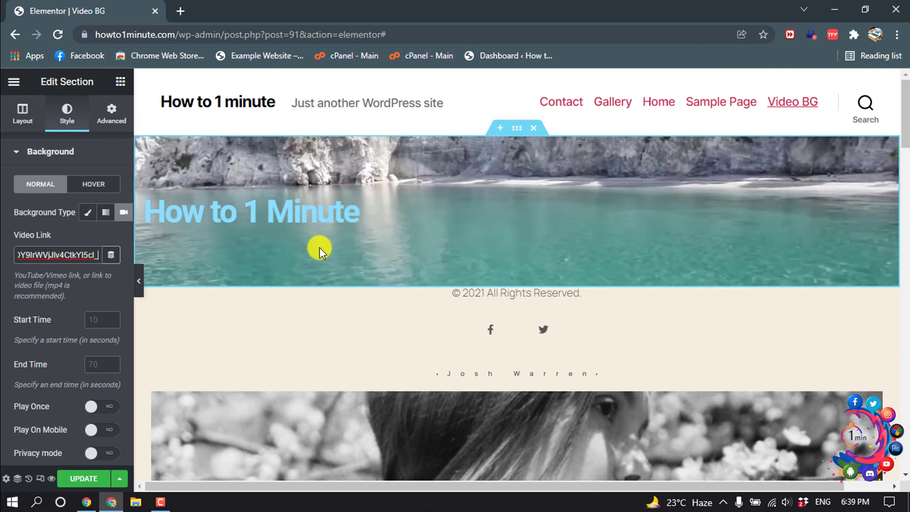
click(163, 218)
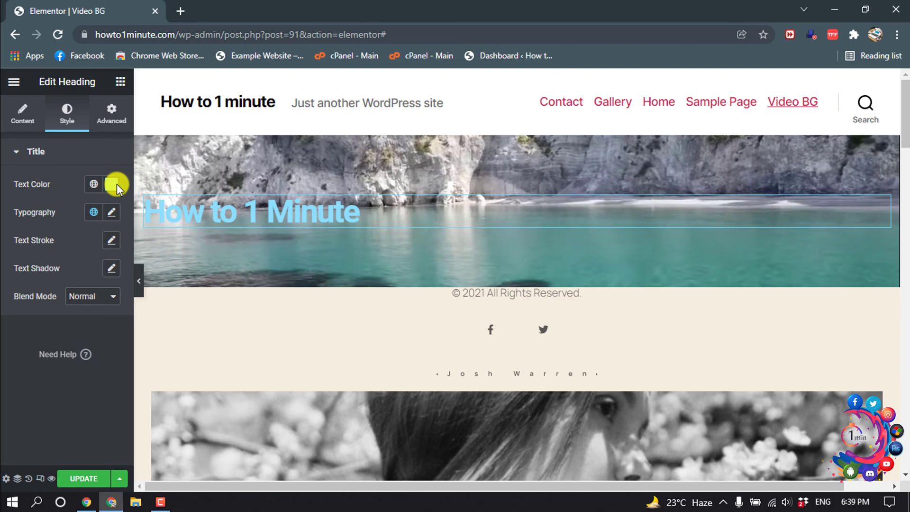
Center-align the 'How to 1 Minute' heading and set its text colour to dark red
click(112, 184)
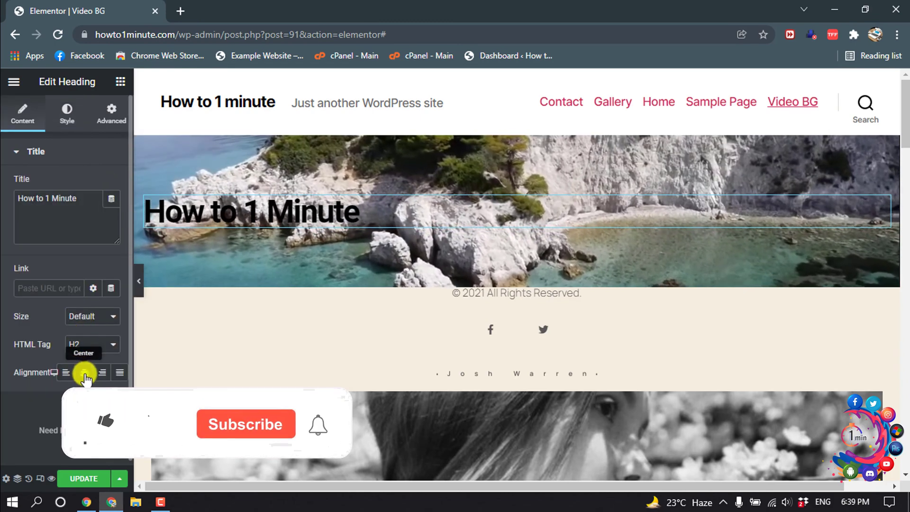
click(84, 372)
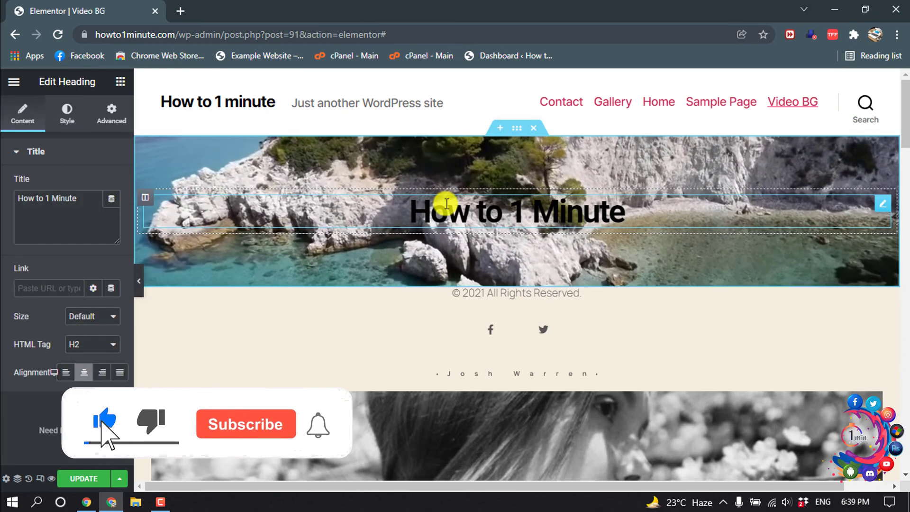
click(67, 113)
click(111, 184)
drag(147, 253, 188, 246)
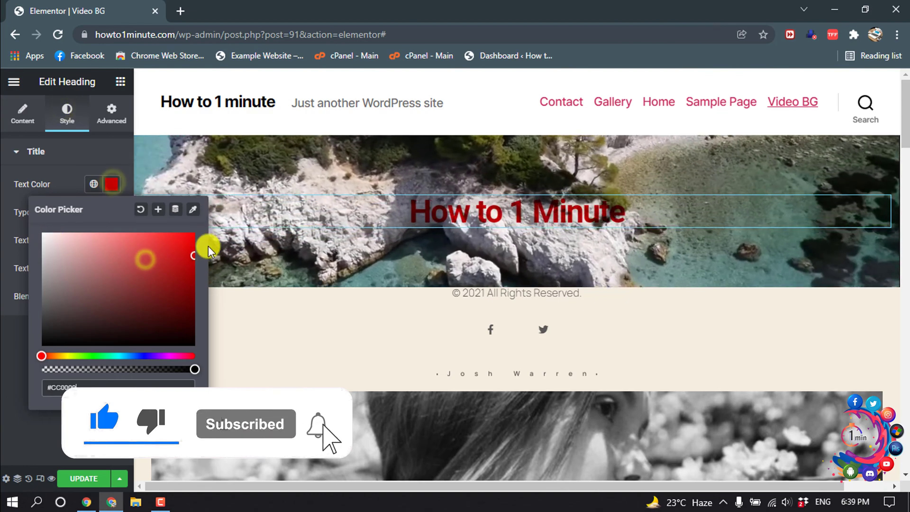
click(110, 293)
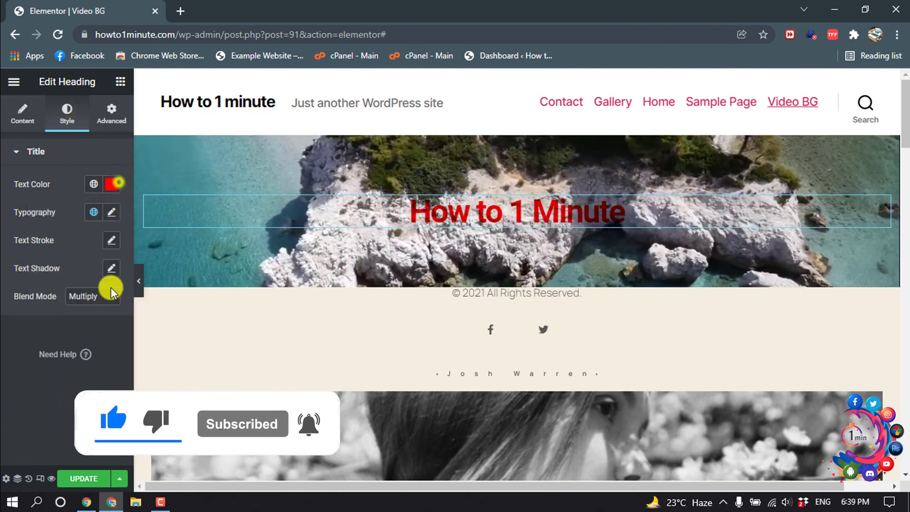
click(651, 311)
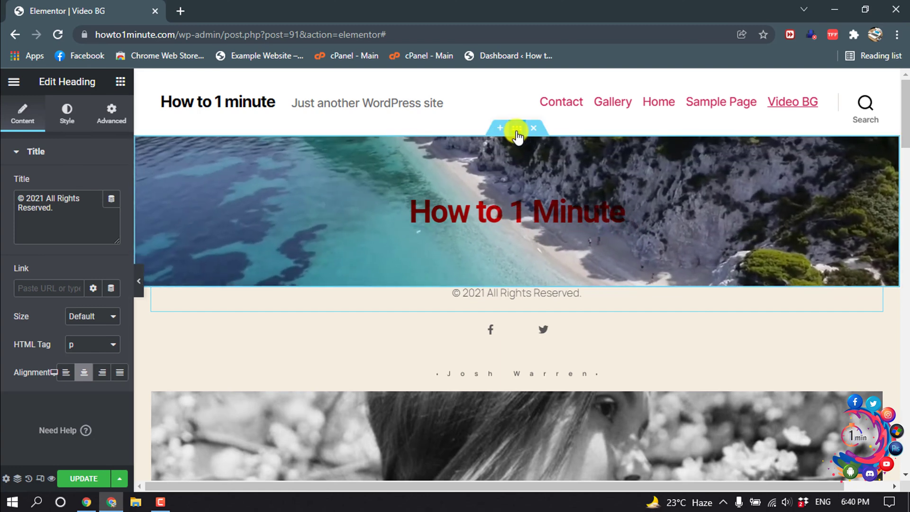
Set the section's background video Start Time to 10 and End Time to 10
click(517, 128)
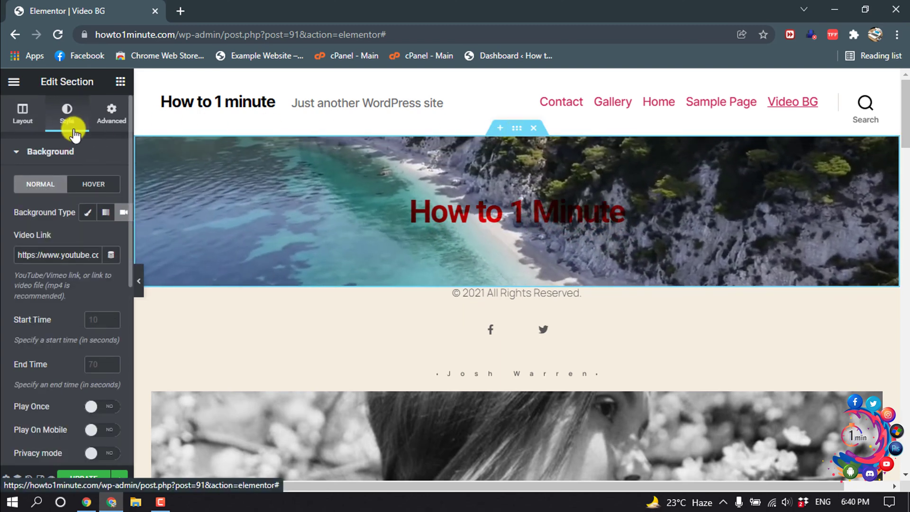
scroll(77, 332, down, 2)
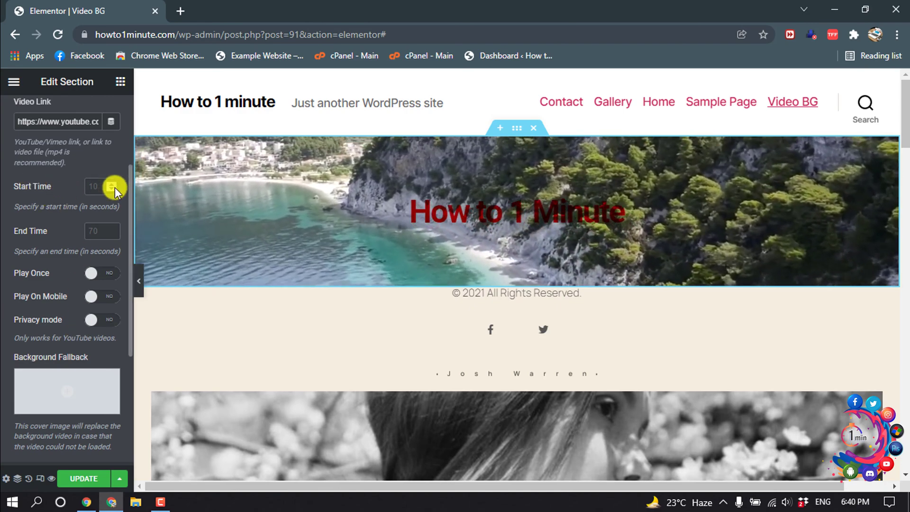
click(88, 185)
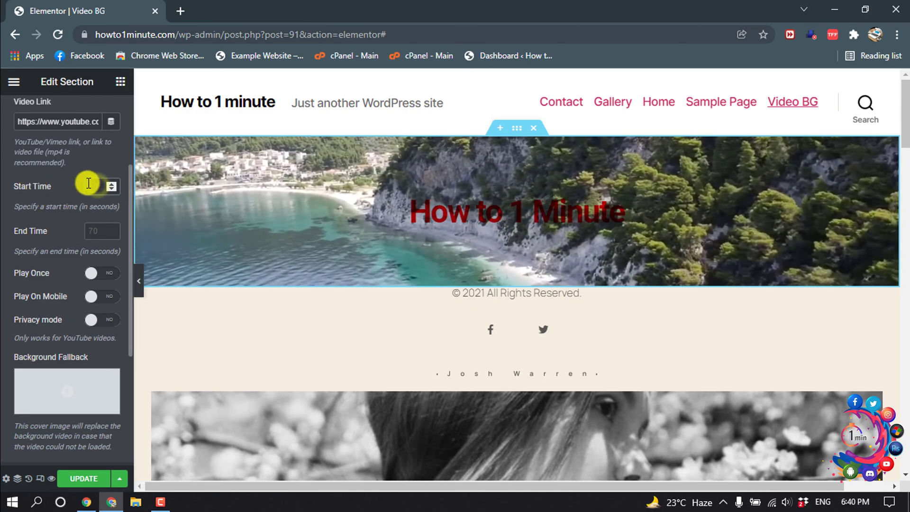
text(10)
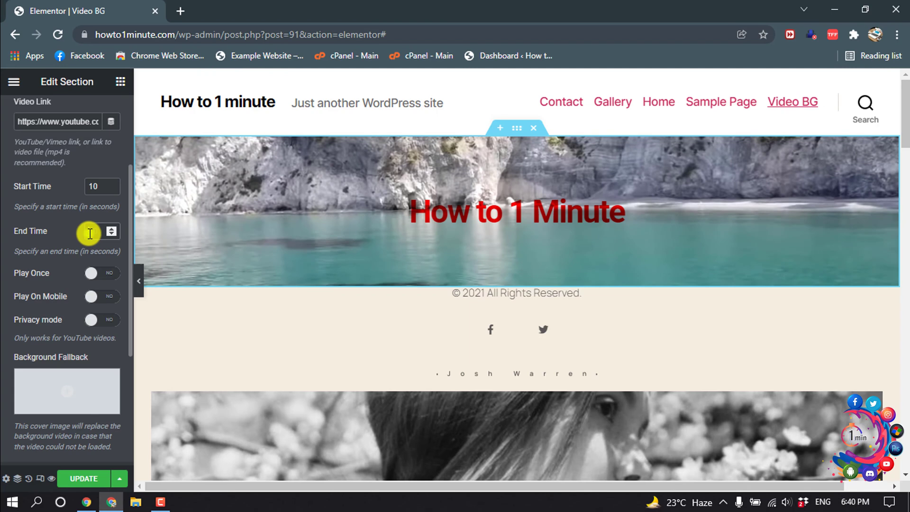
click(92, 232)
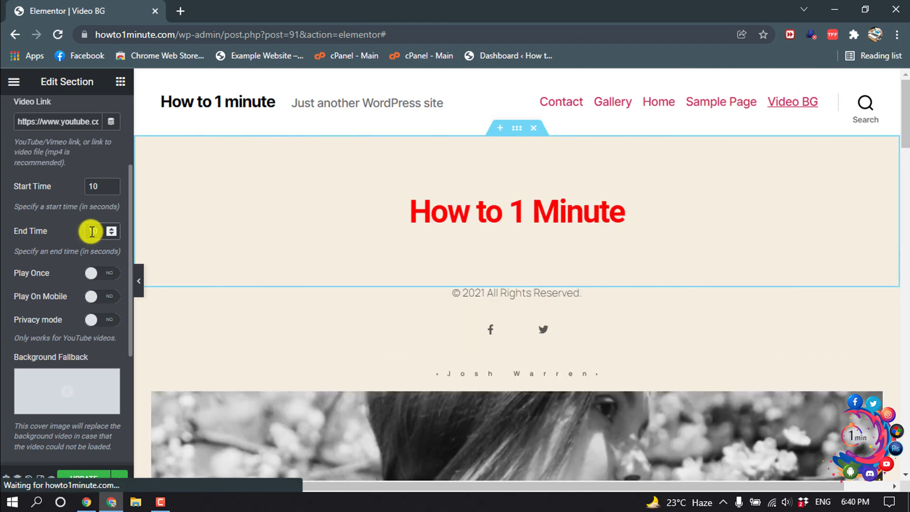
text(10)
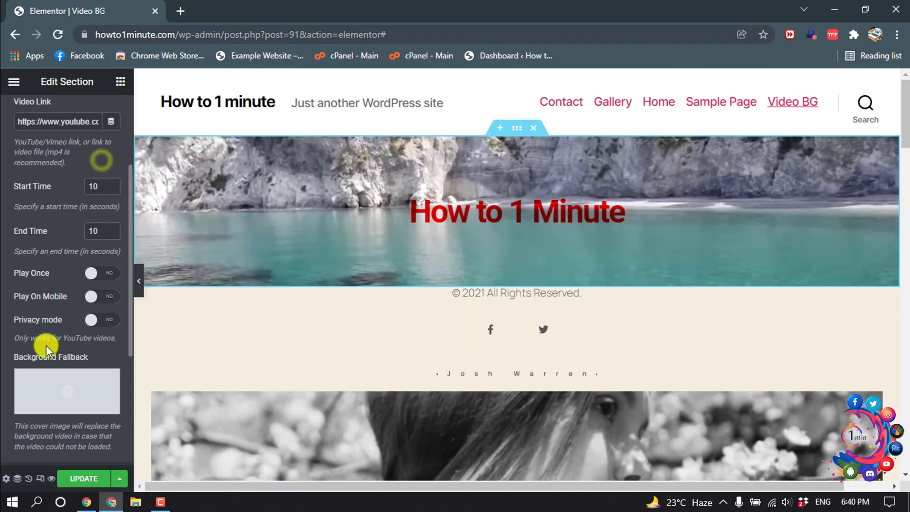
scroll(63, 335, down, 1)
scroll(63, 335, down, 1)
scroll(63, 370, down, 1)
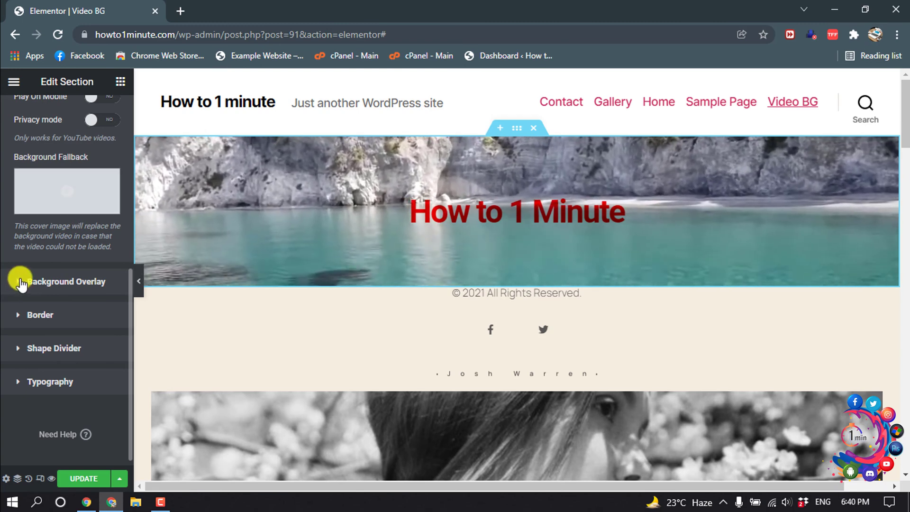
Make the section's background overlay a bright blue gradient
click(20, 282)
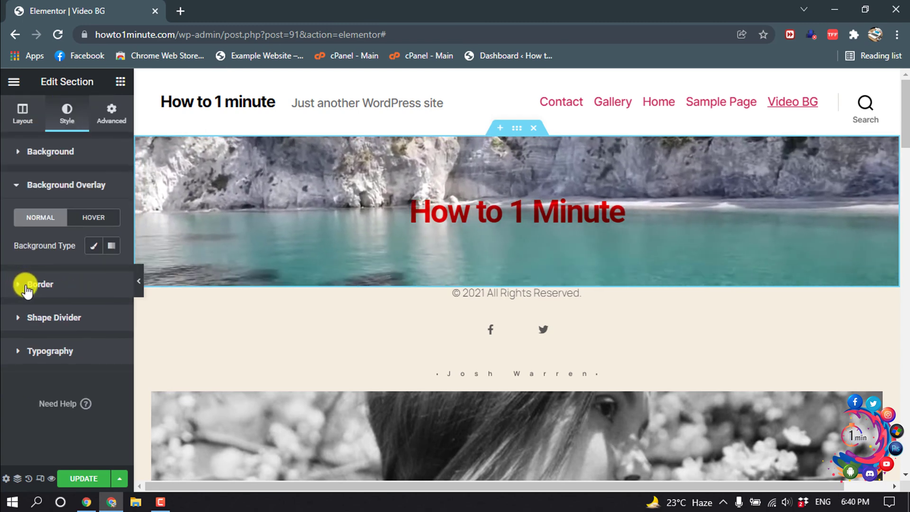
click(111, 245)
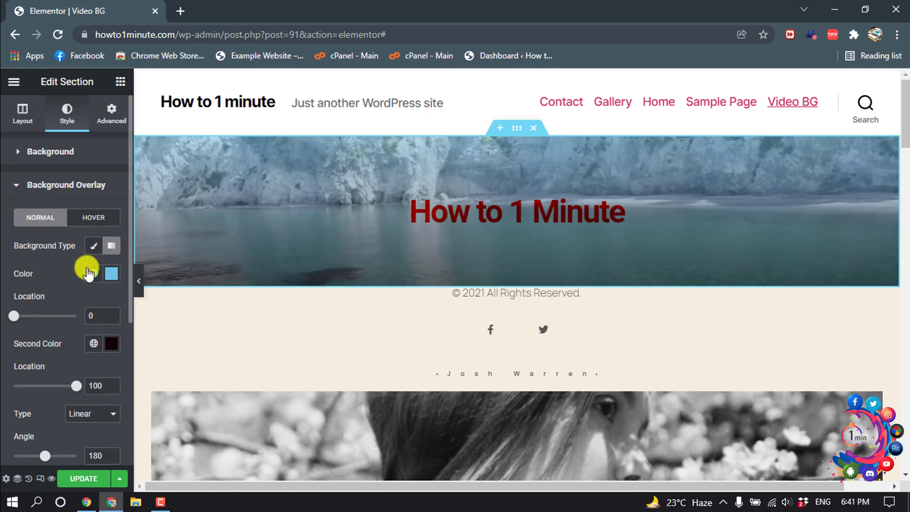
click(110, 272)
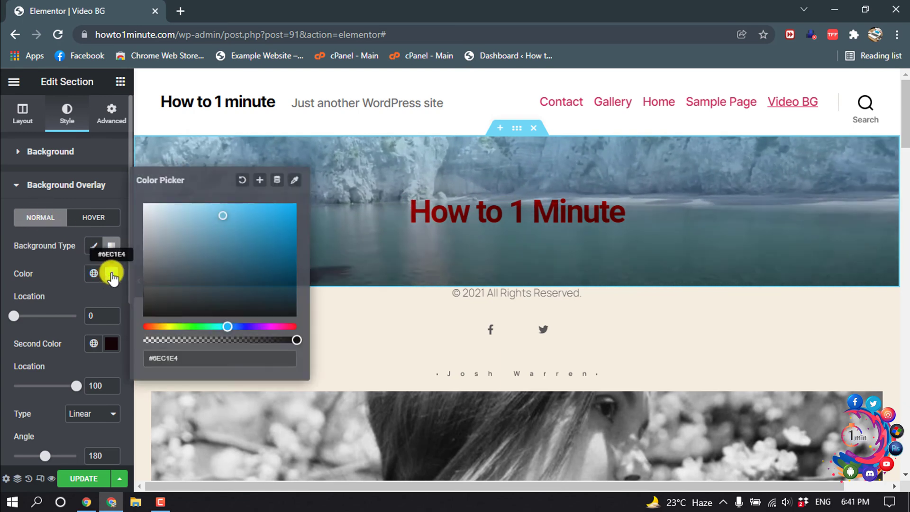
drag(248, 234, 289, 273)
drag(260, 244, 288, 207)
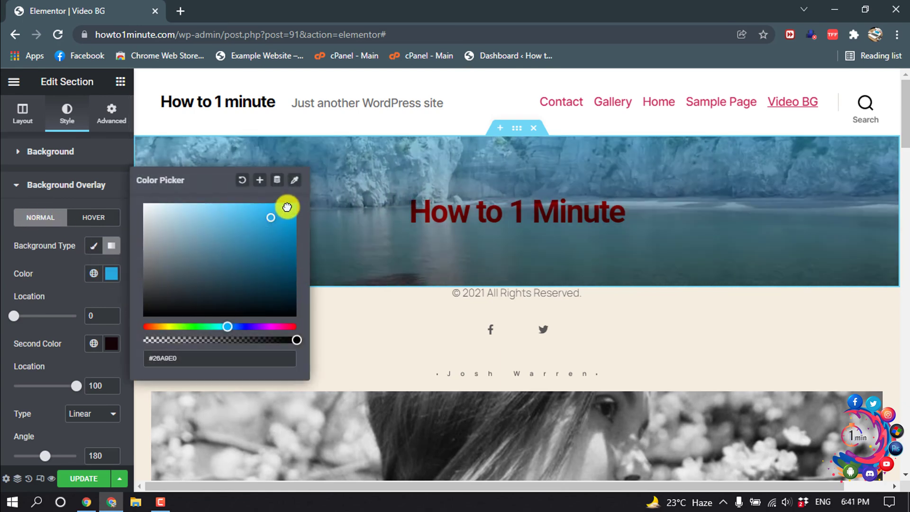
click(3, 234)
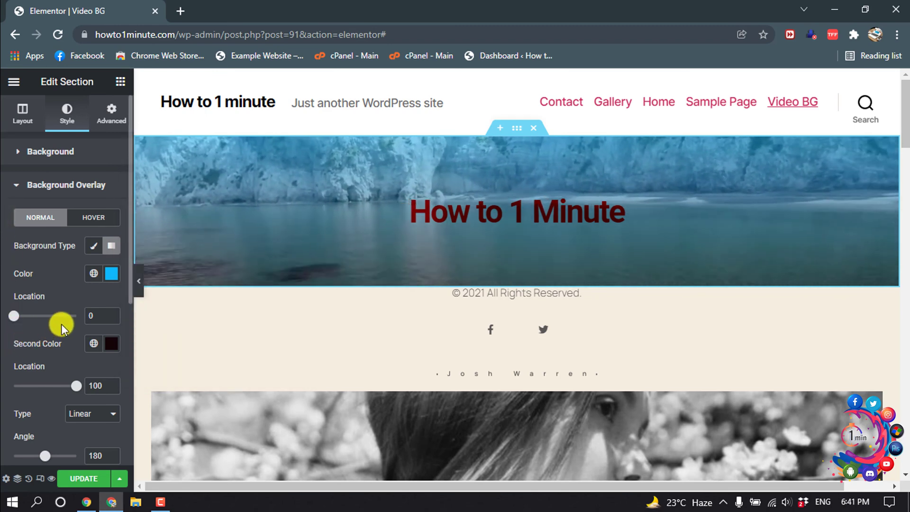
scroll(61, 324, down, 2)
scroll(61, 324, down, 2)
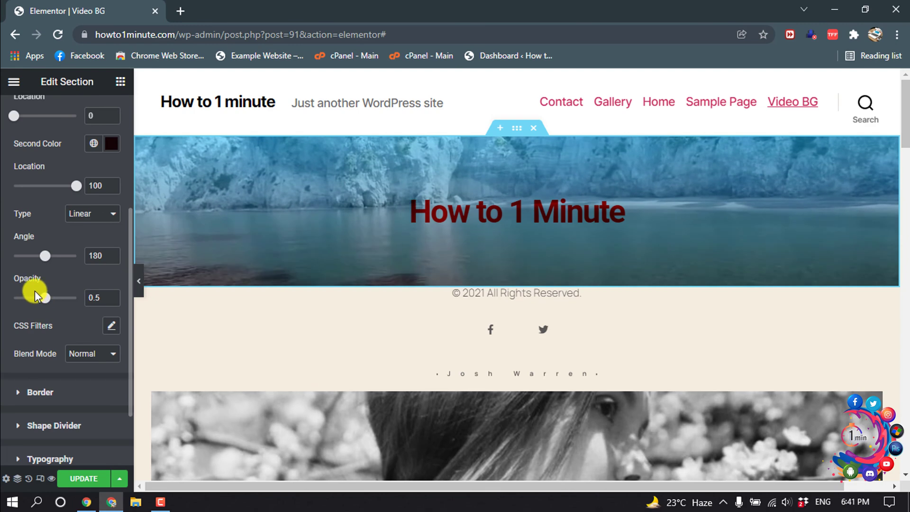
Set the overlay opacity to 0.36 with Multiply blend mode and save the page
mouse_move(46, 298)
mouse_down()
mouse_move(79, 302)
mouse_move(37, 300)
mouse_up()
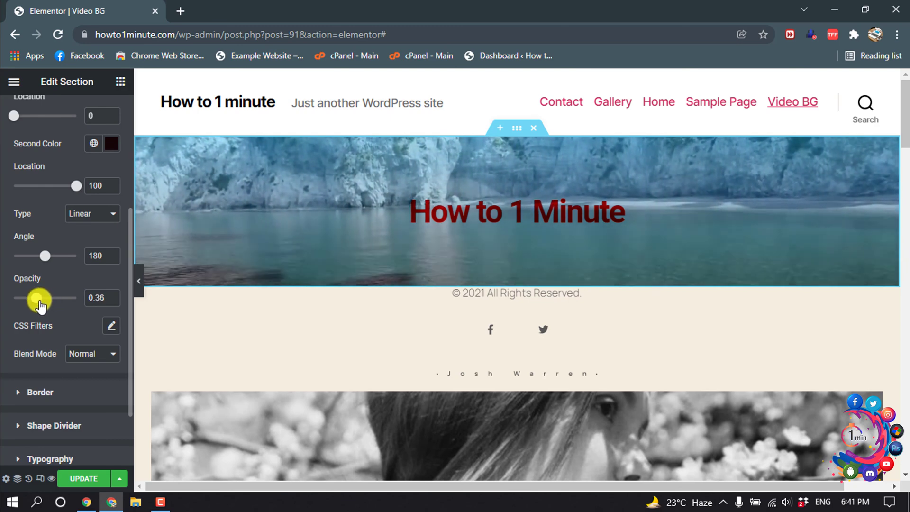
click(89, 352)
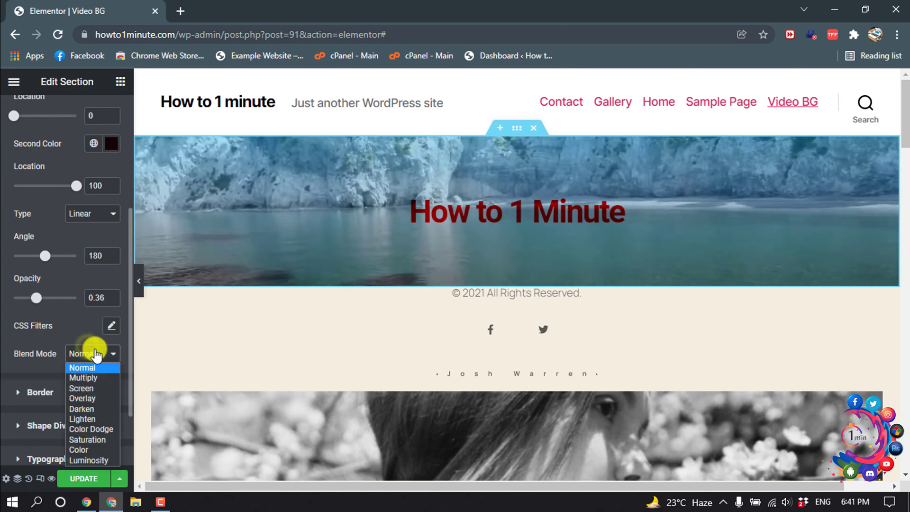
click(88, 379)
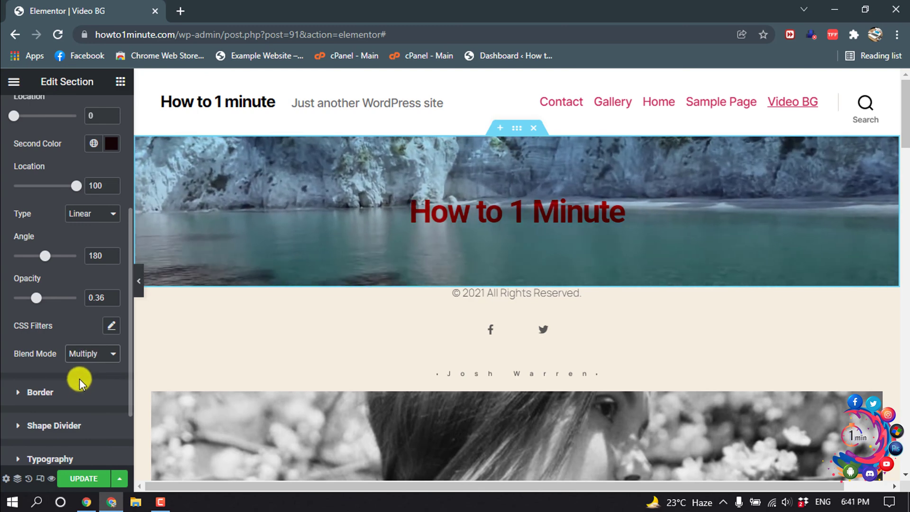
click(78, 479)
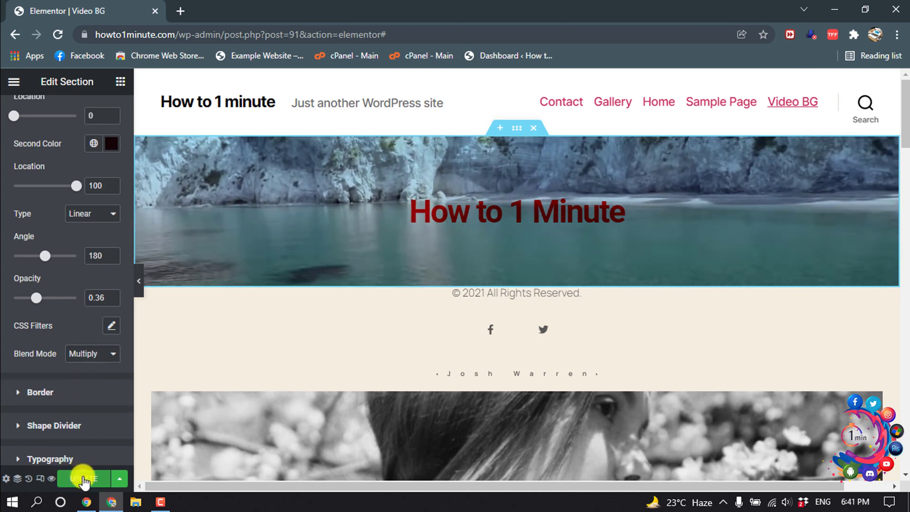
Load the page's live preview in a new Chrome tab, then minimize the browser
click(180, 11)
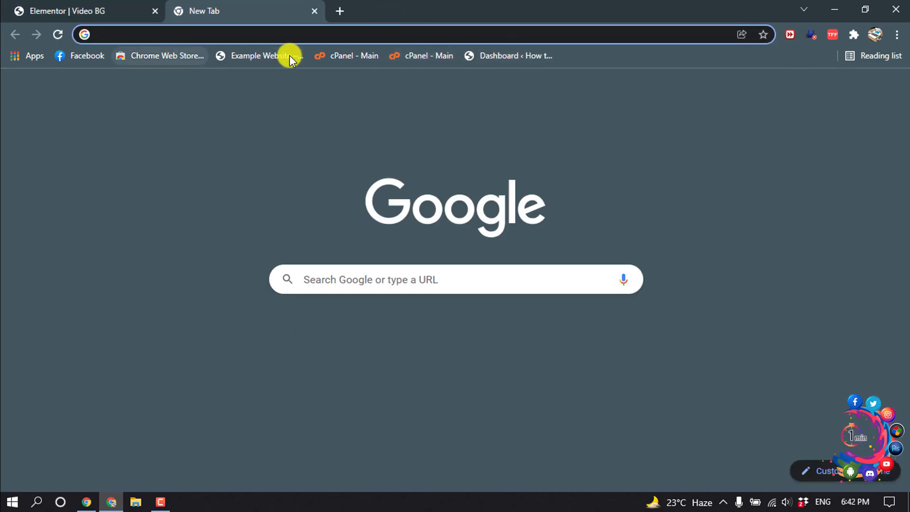
click(288, 55)
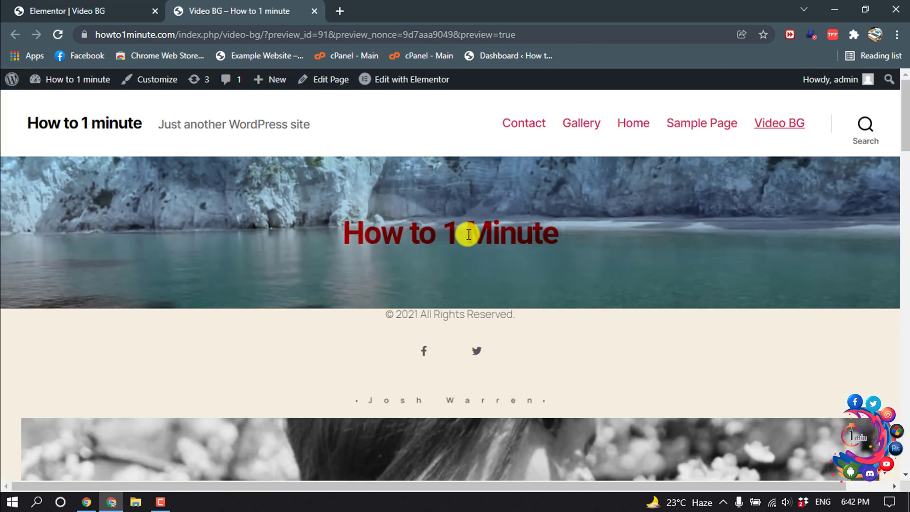
scroll(467, 234, down, 1)
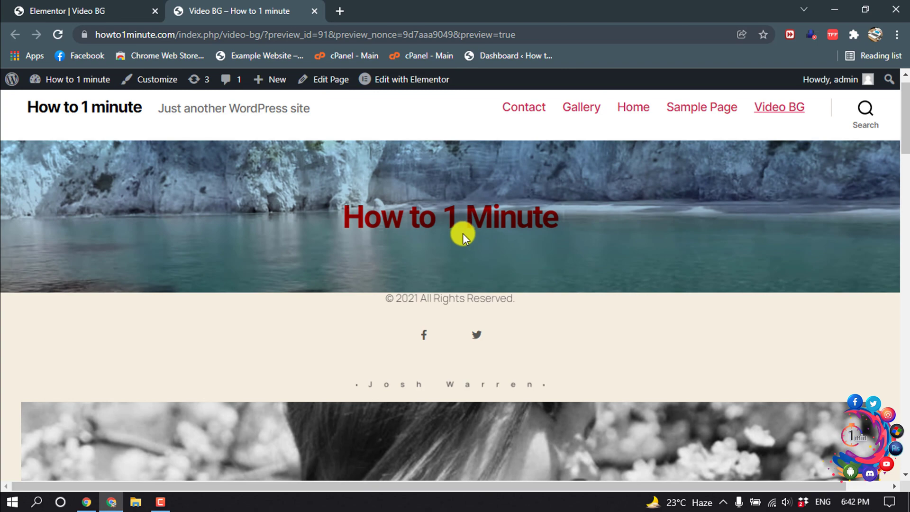
scroll(463, 233, up, 1)
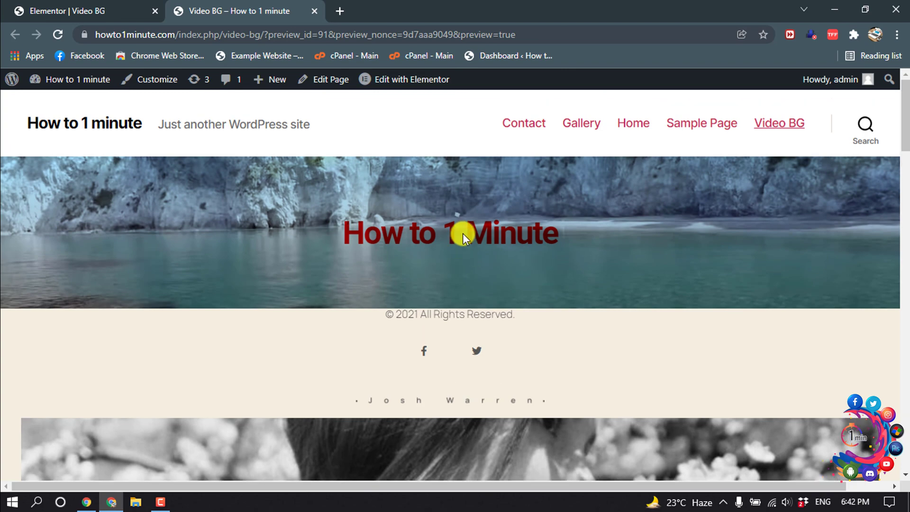
click(835, 8)
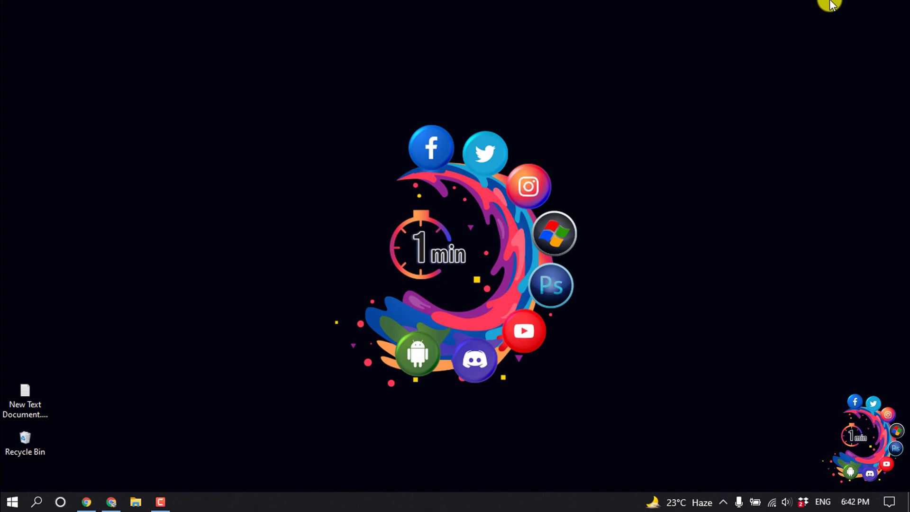